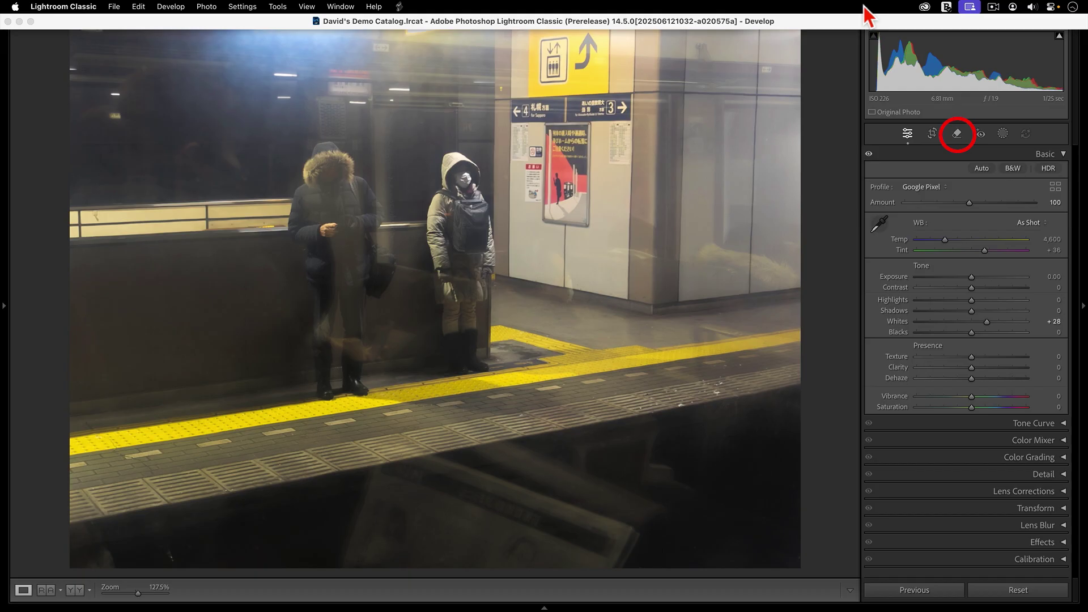
Apply Reflections removal to the train platform photo and compare it full-width in Before/After view
click(957, 136)
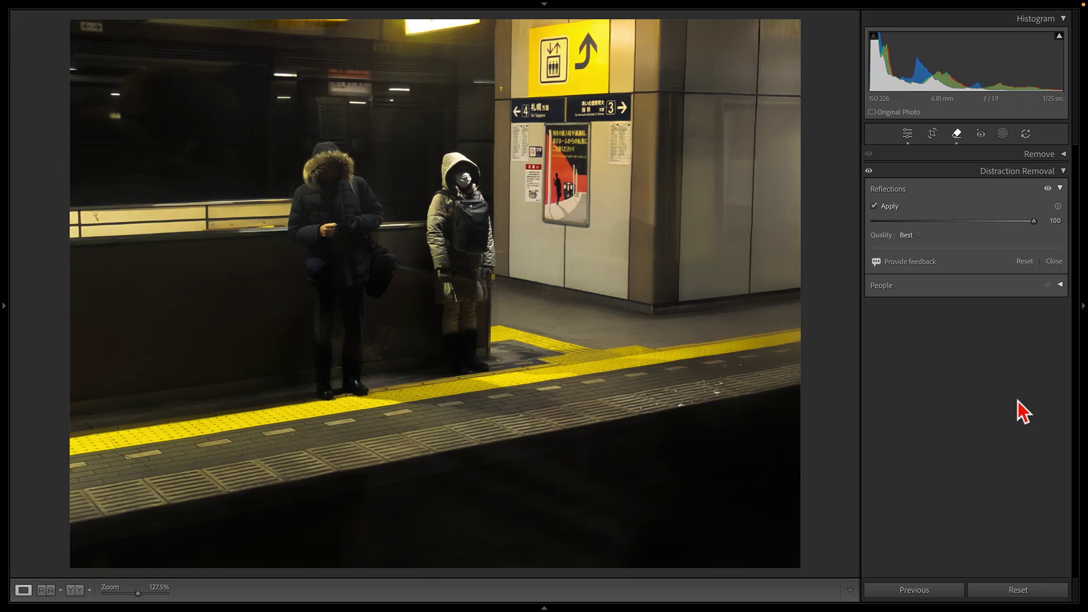
key(y)
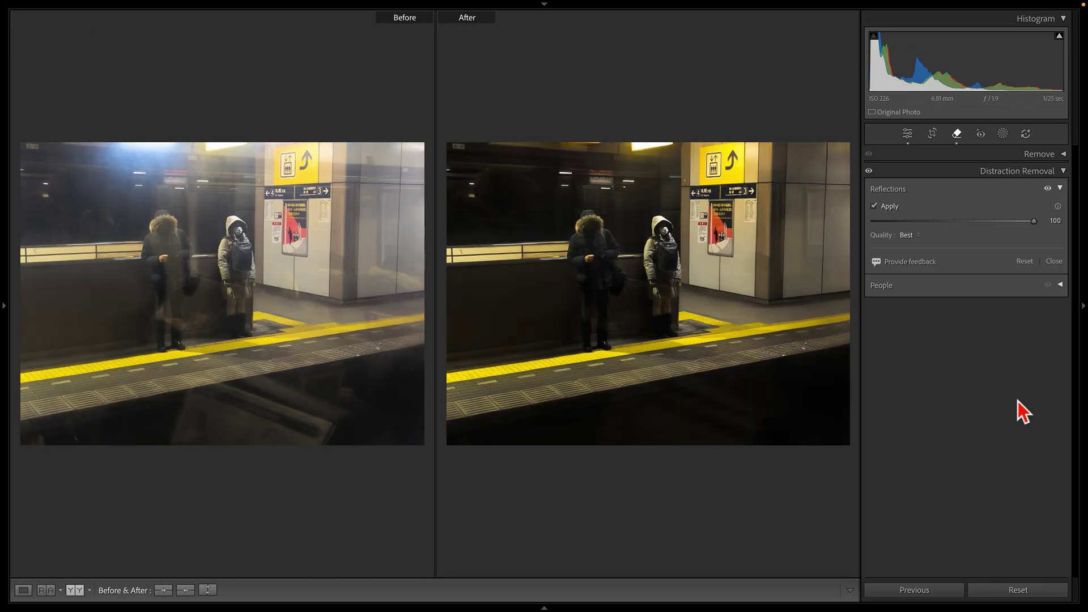
key(Tab)
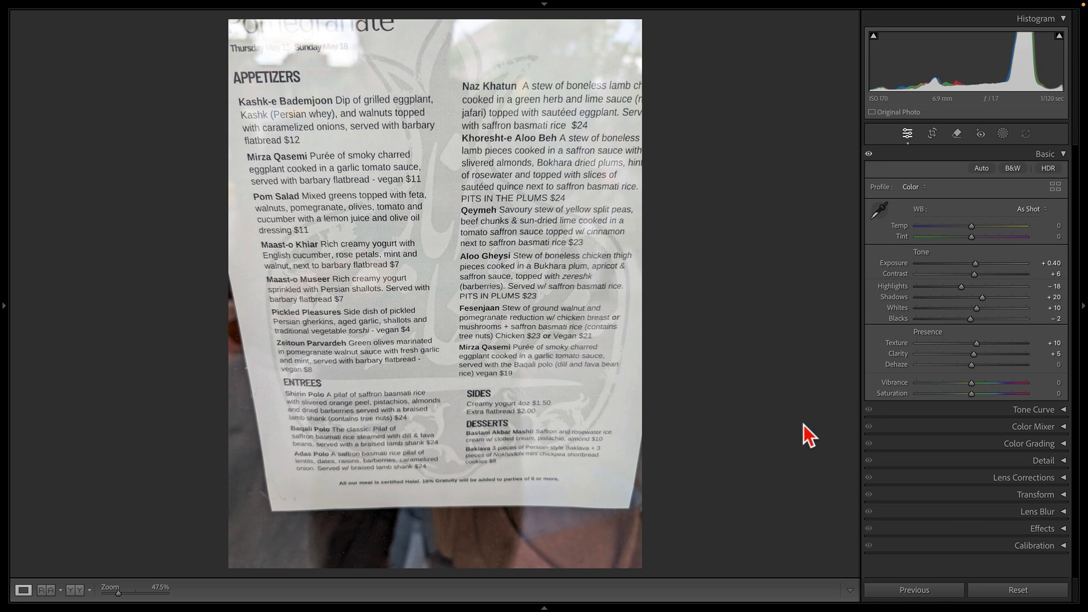
Turn on Reflections removal for the restaurant menu photo at full strength
click(956, 134)
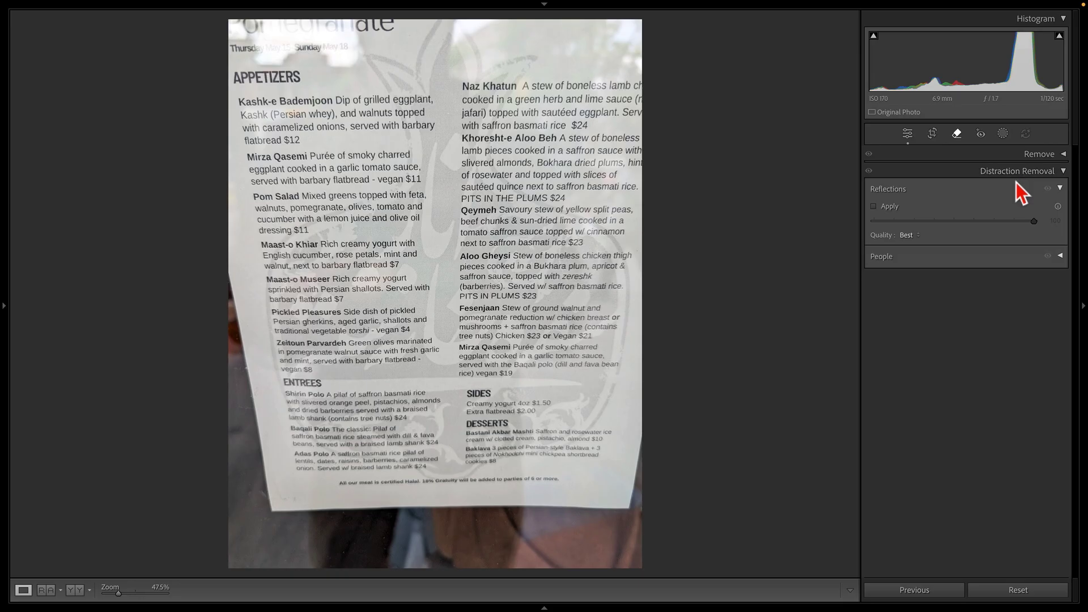
click(887, 207)
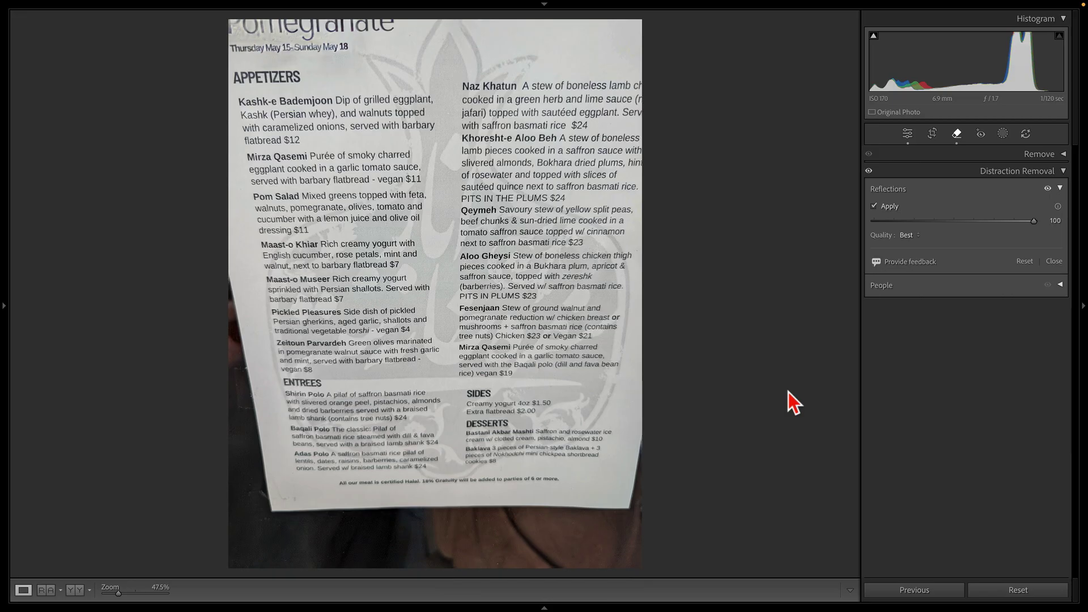
Try the Reflections amount at about 0 and 80, enter 0, then drag it to -100
drag(1032, 225, 954, 226)
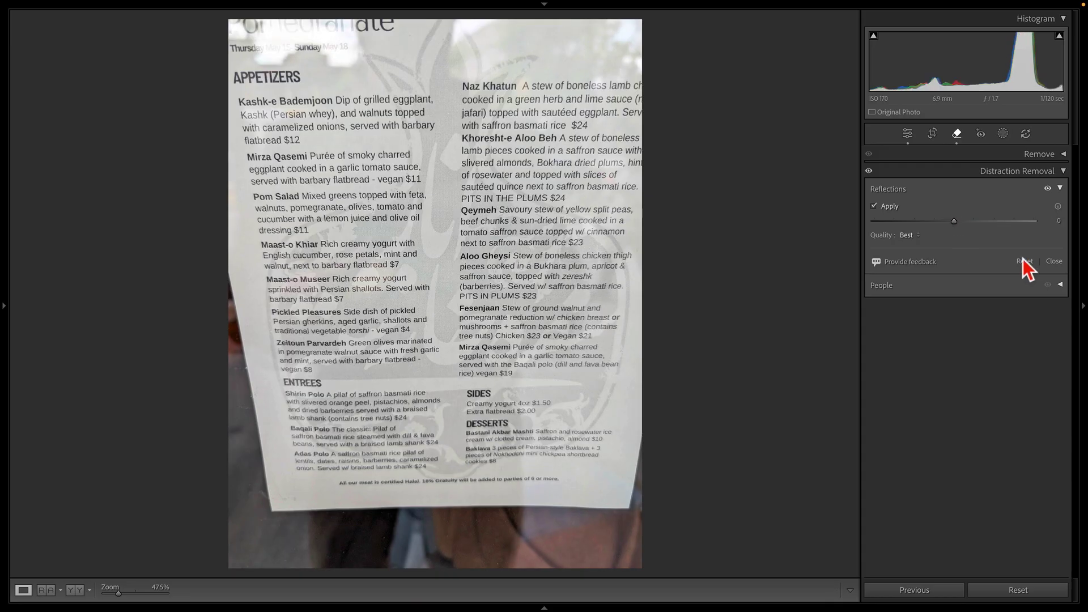
click(967, 222)
drag(977, 222, 1059, 226)
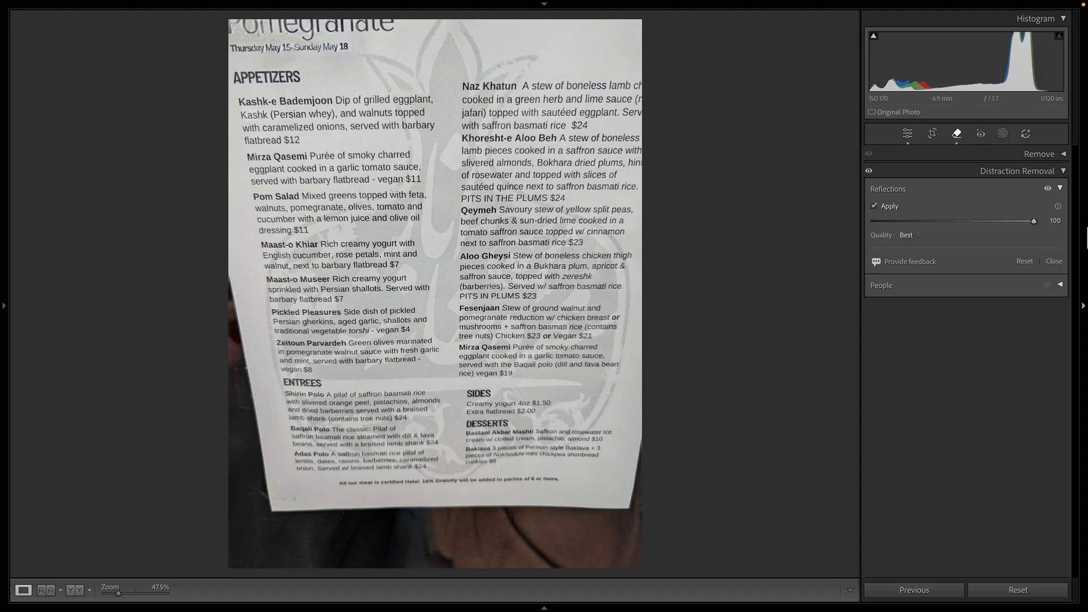
click(1055, 220)
text(0)
key(Return)
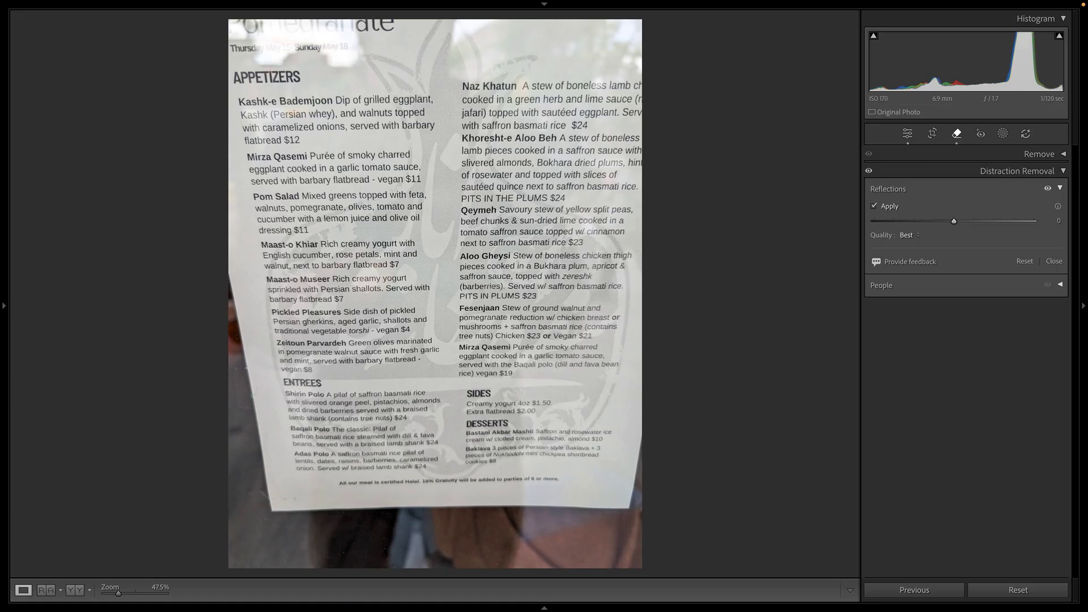
drag(947, 223, 854, 236)
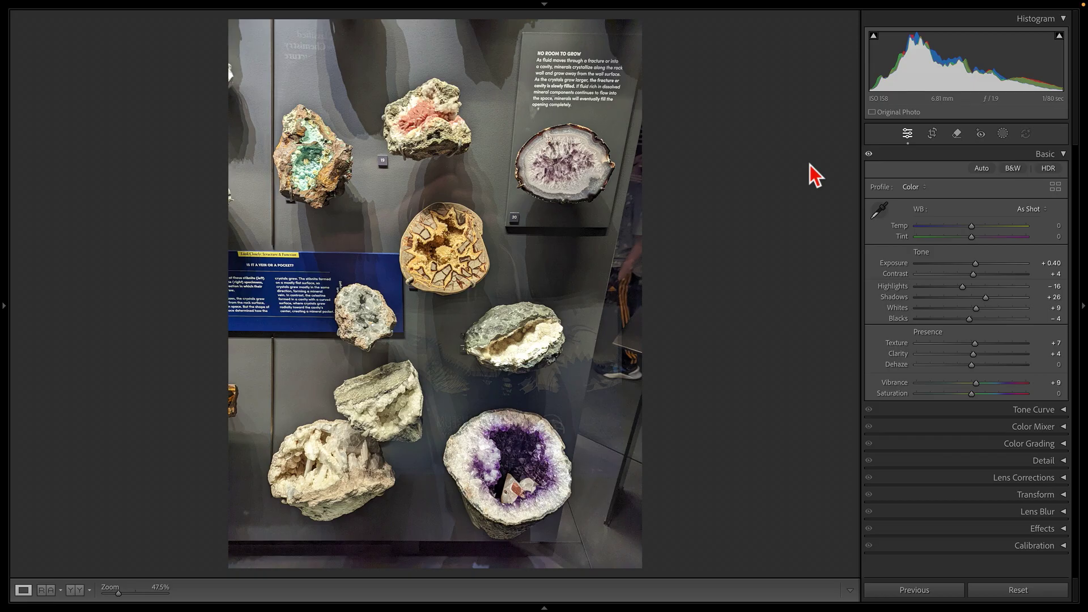
Apply Reflections removal to the geode display photo, zoom to 100%, and toggle the effect off and on
click(956, 135)
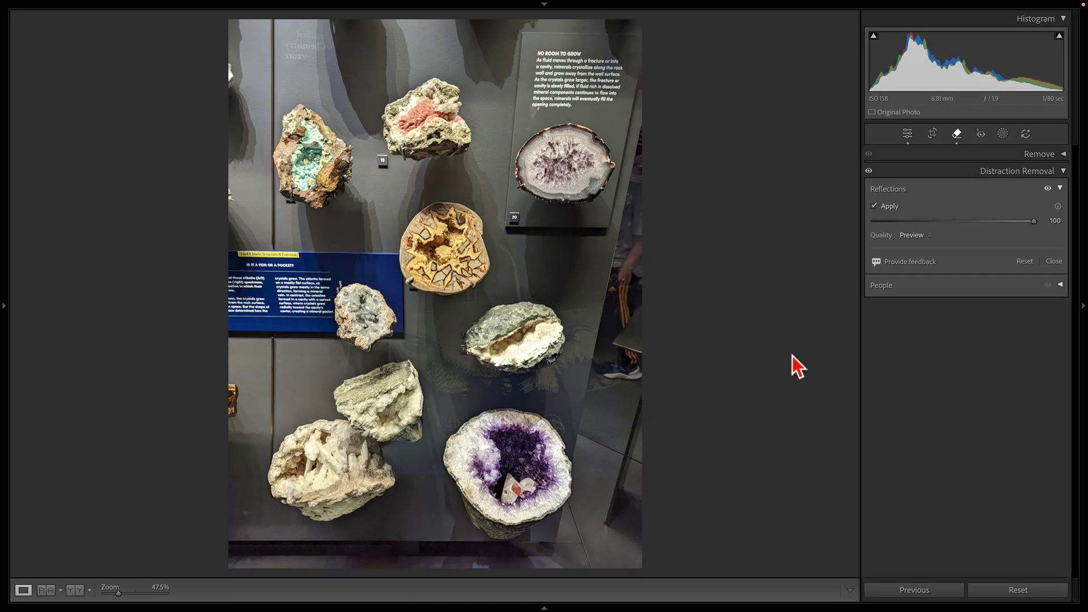
key(z)
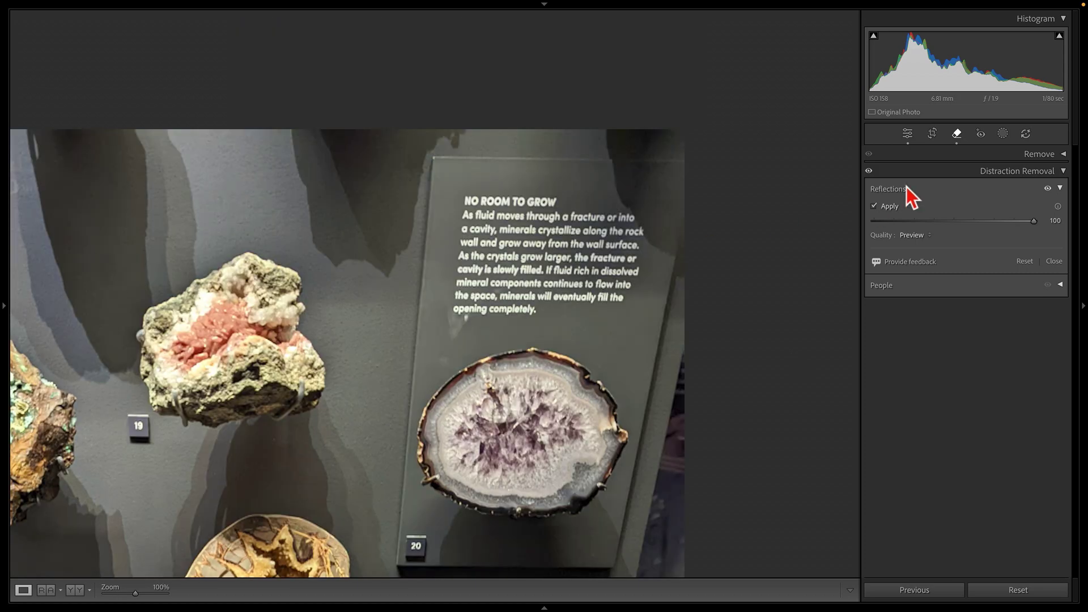
click(868, 171)
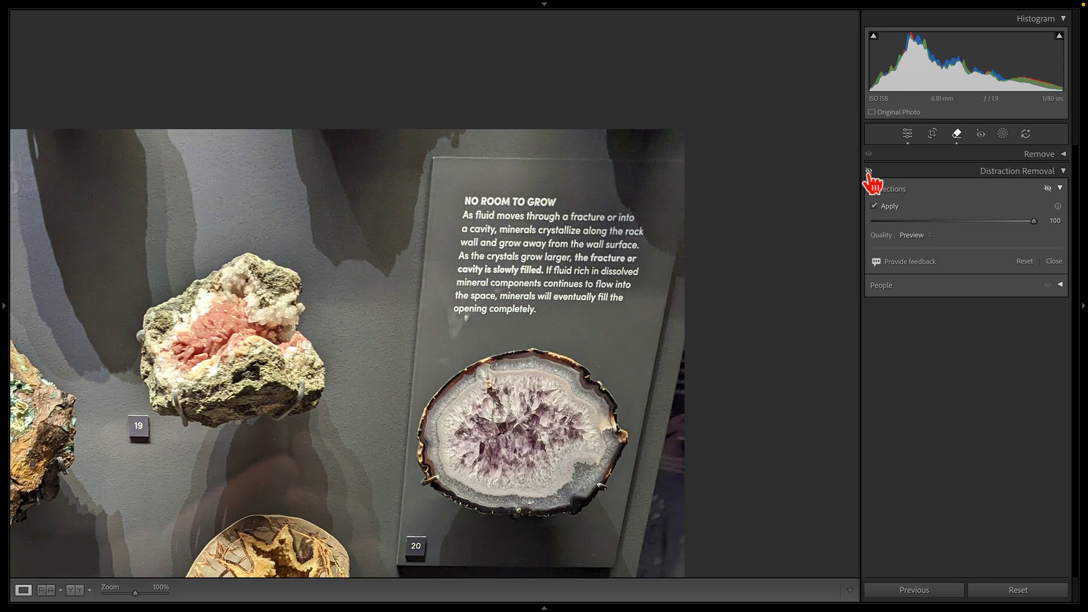
click(868, 172)
Cycle the Reflections quality through Best, Standard and Preview, ending back on Best
click(919, 240)
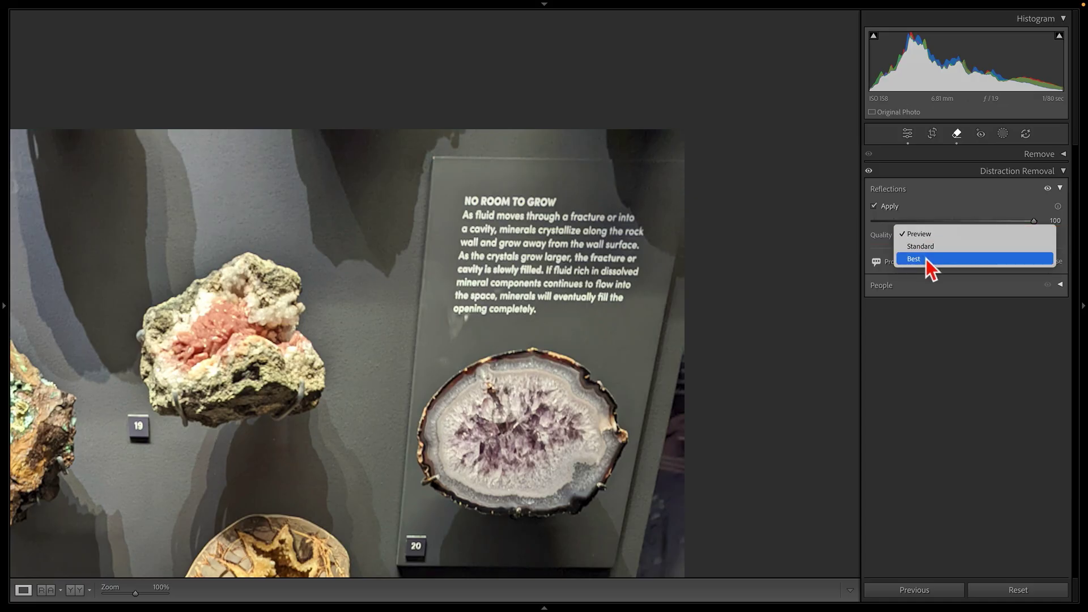
click(927, 259)
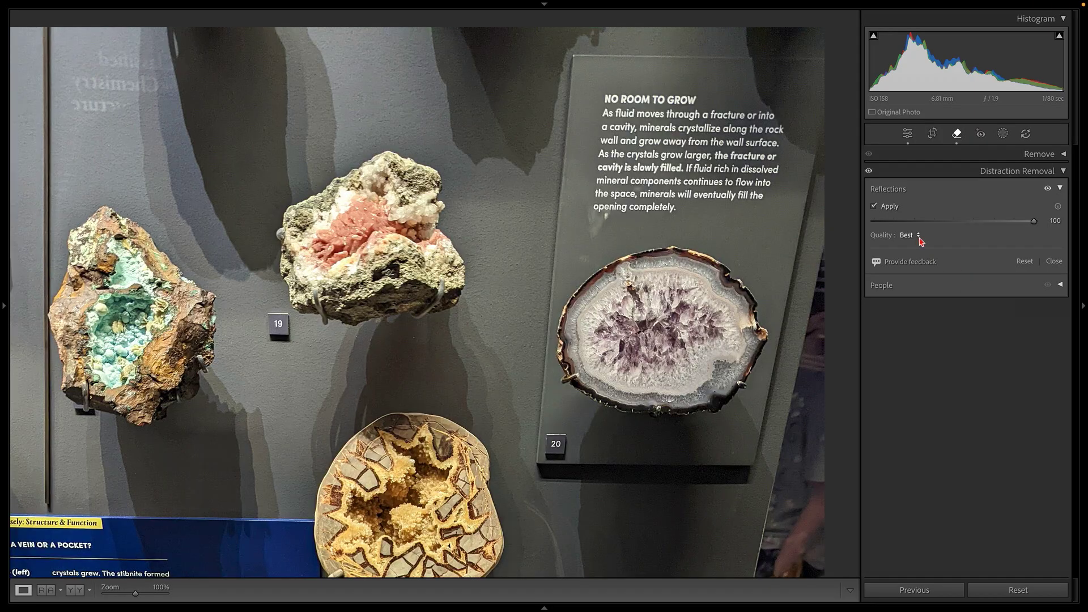
click(919, 240)
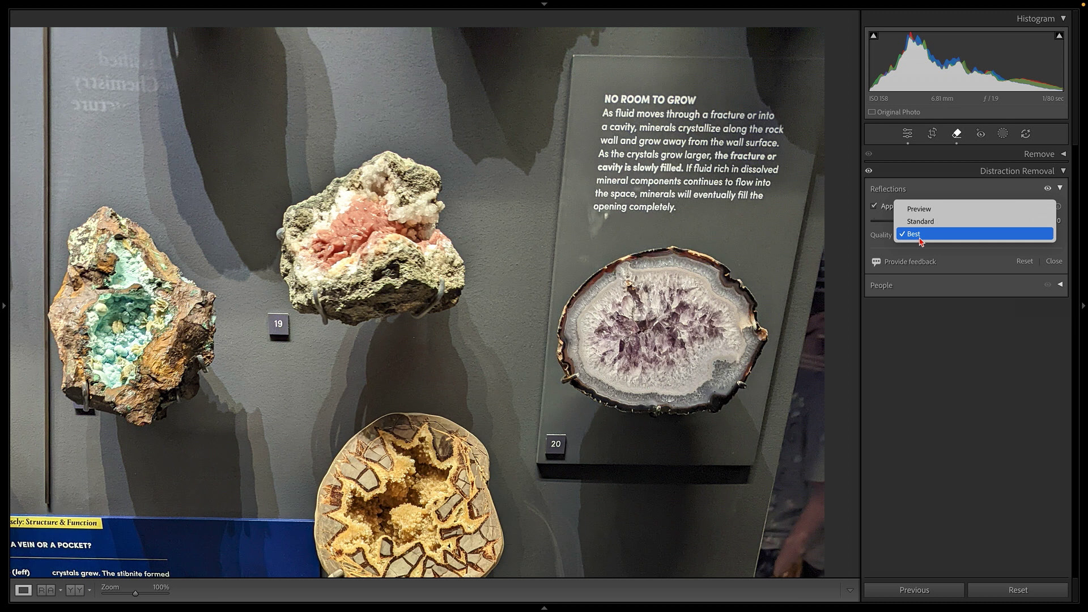
click(924, 227)
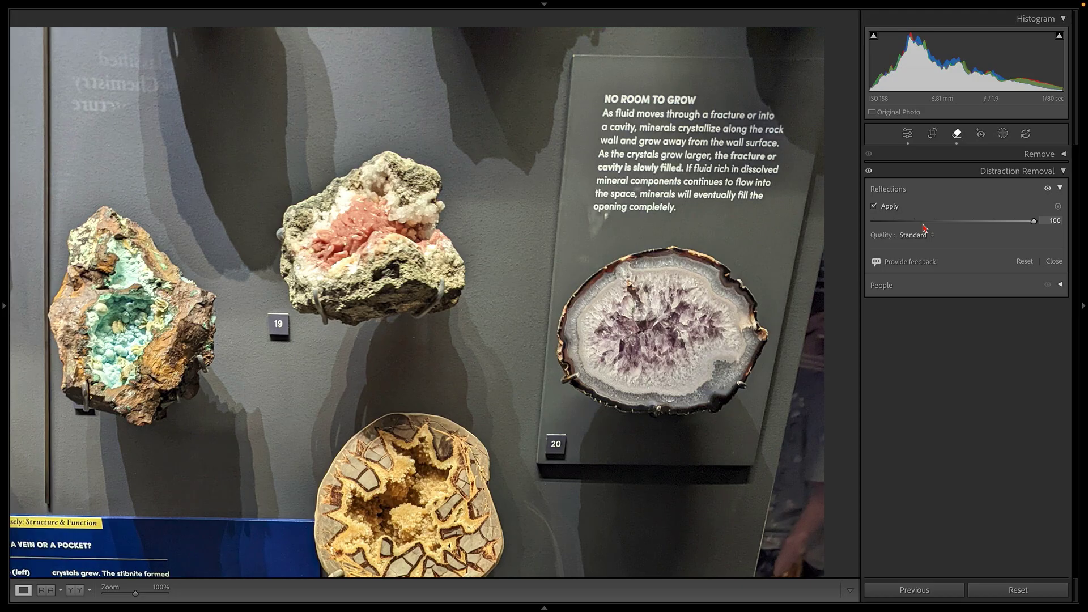
click(922, 228)
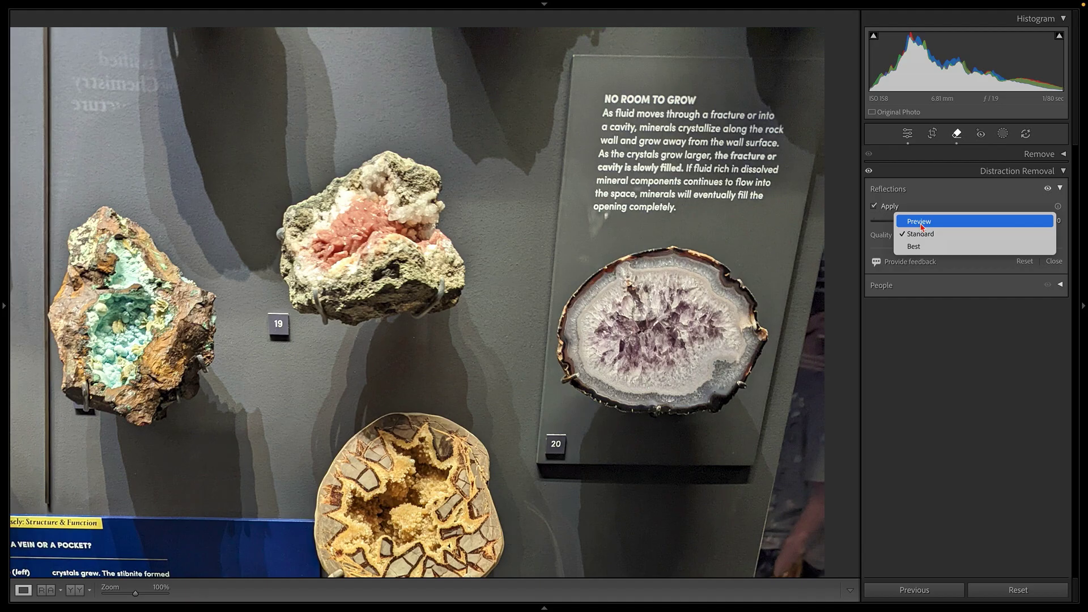
click(921, 225)
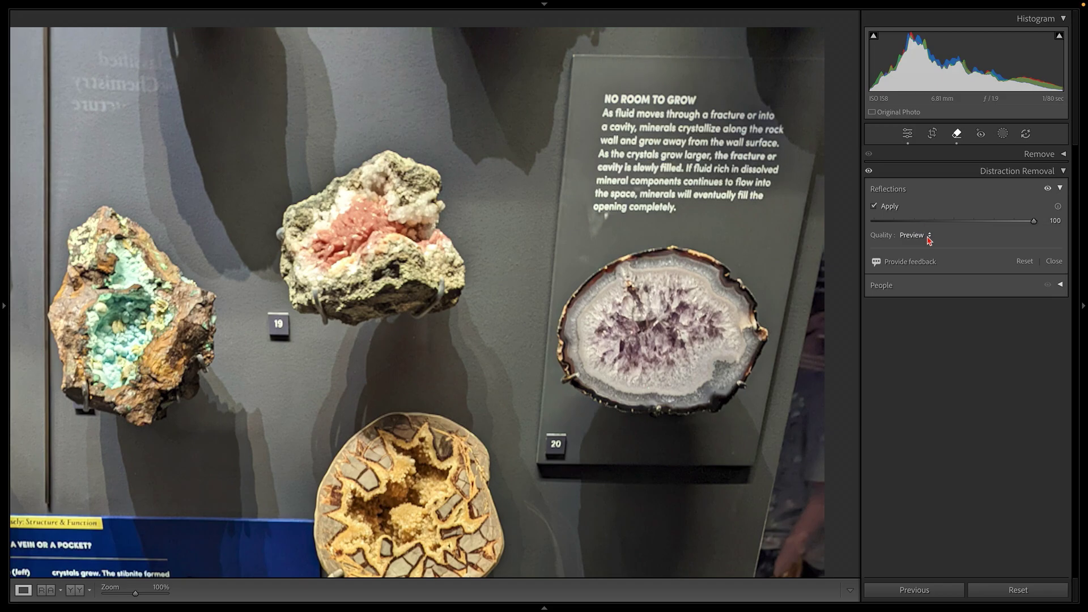
click(929, 240)
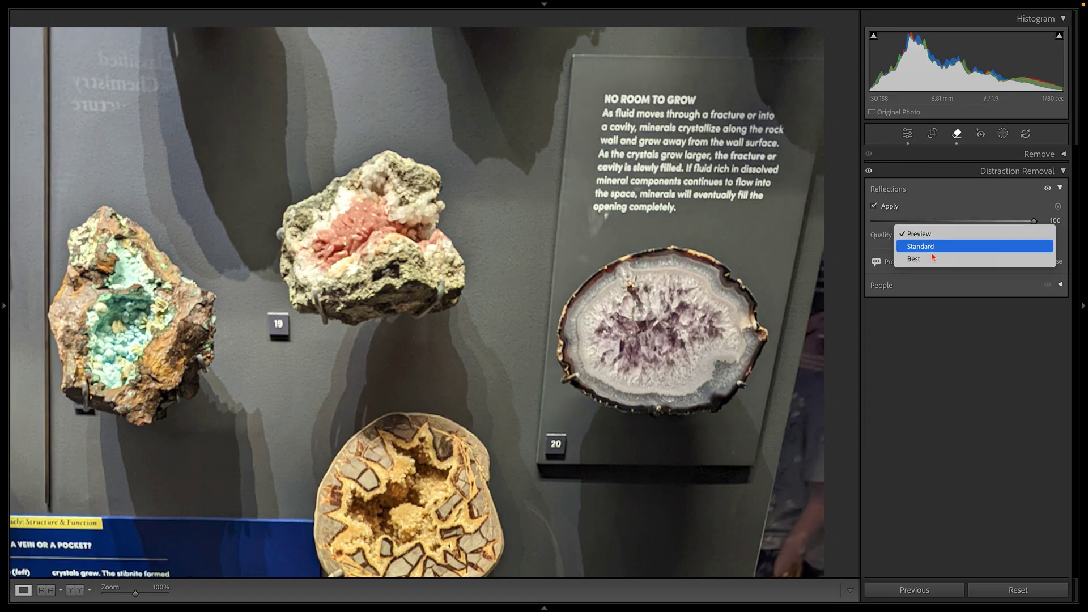
click(933, 259)
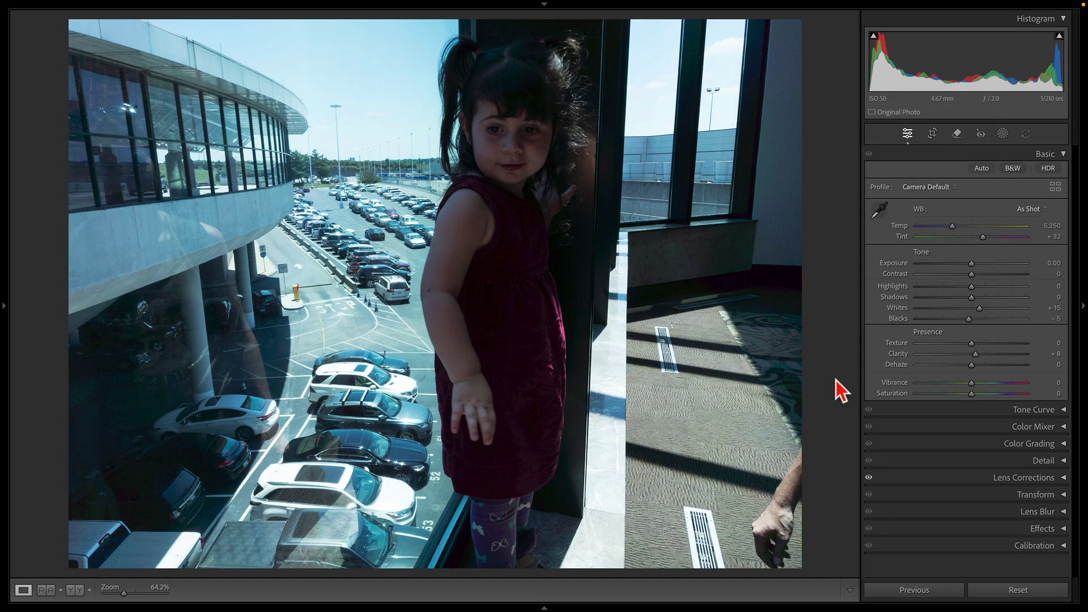
Trim the right edge with an unlocked crop, then raise Shadows to +60 and warm Temp to 5,369
click(932, 134)
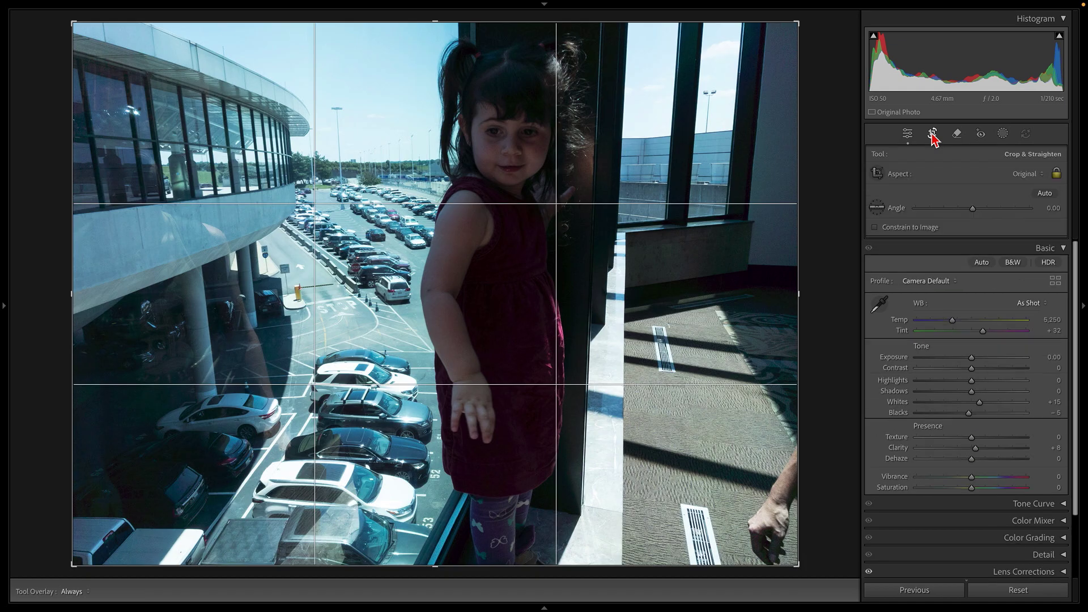
click(1055, 173)
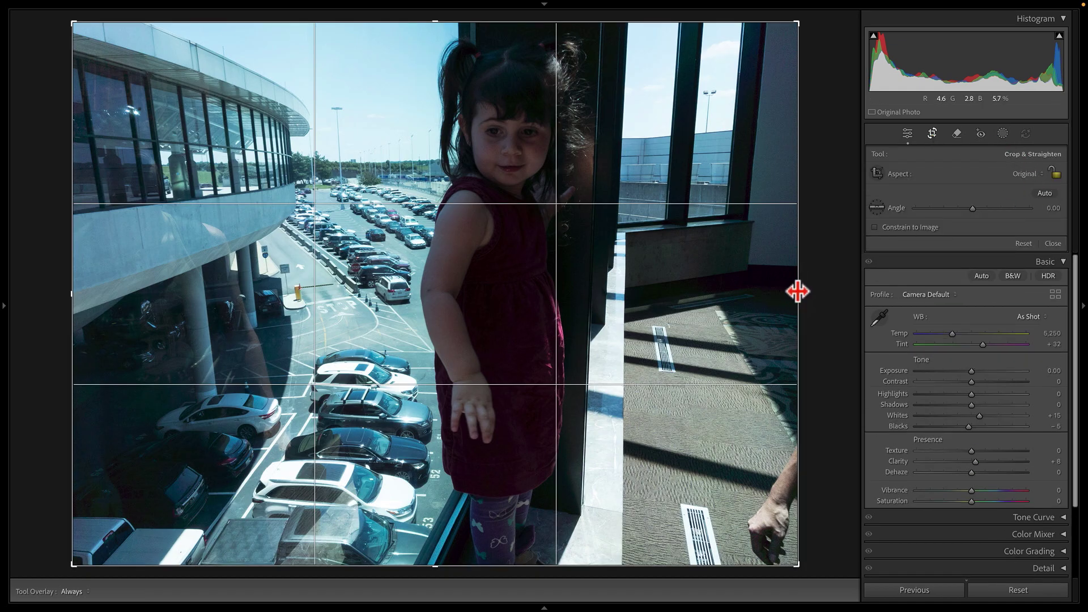
drag(797, 291, 768, 288)
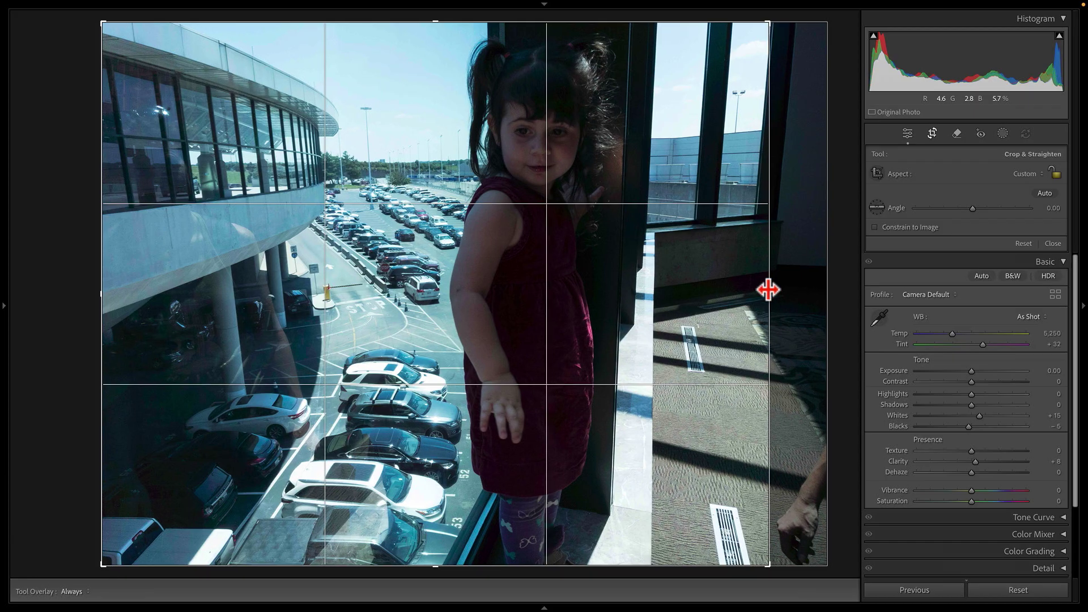
click(1054, 245)
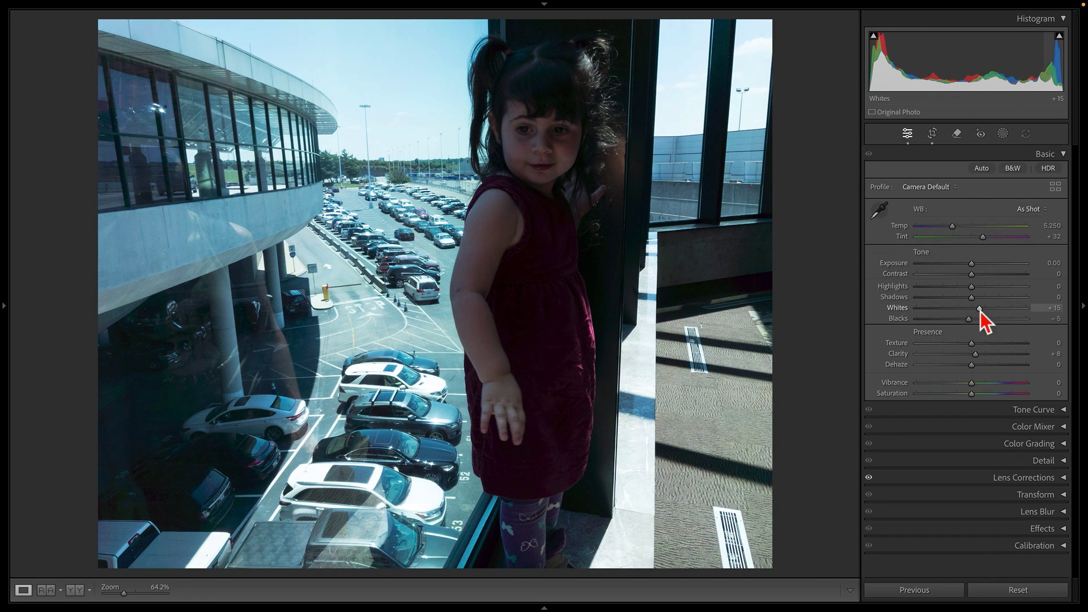
drag(980, 309, 973, 268)
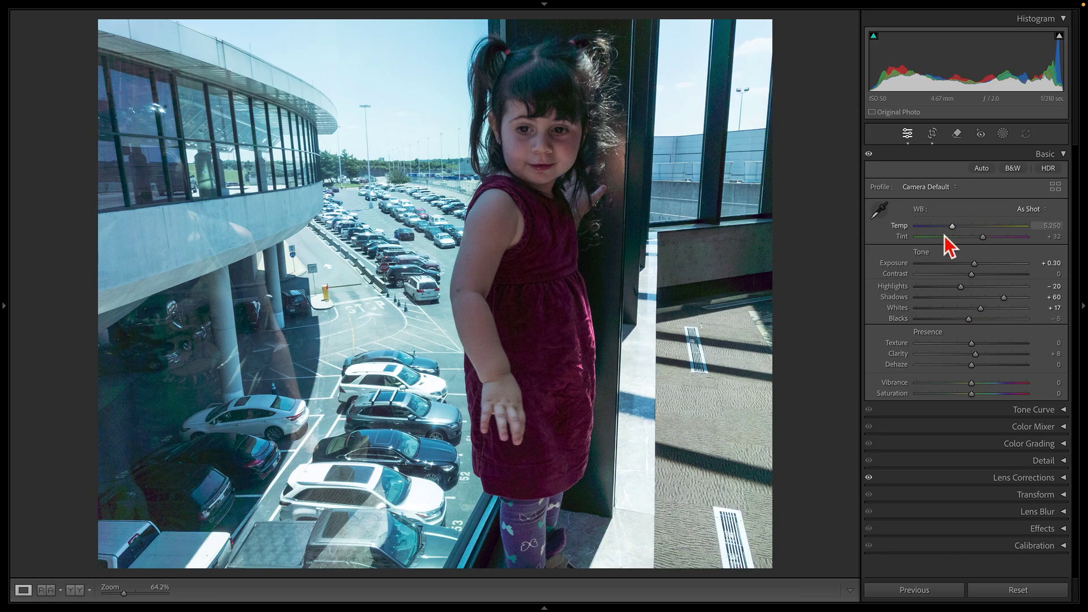
drag(952, 227, 953, 227)
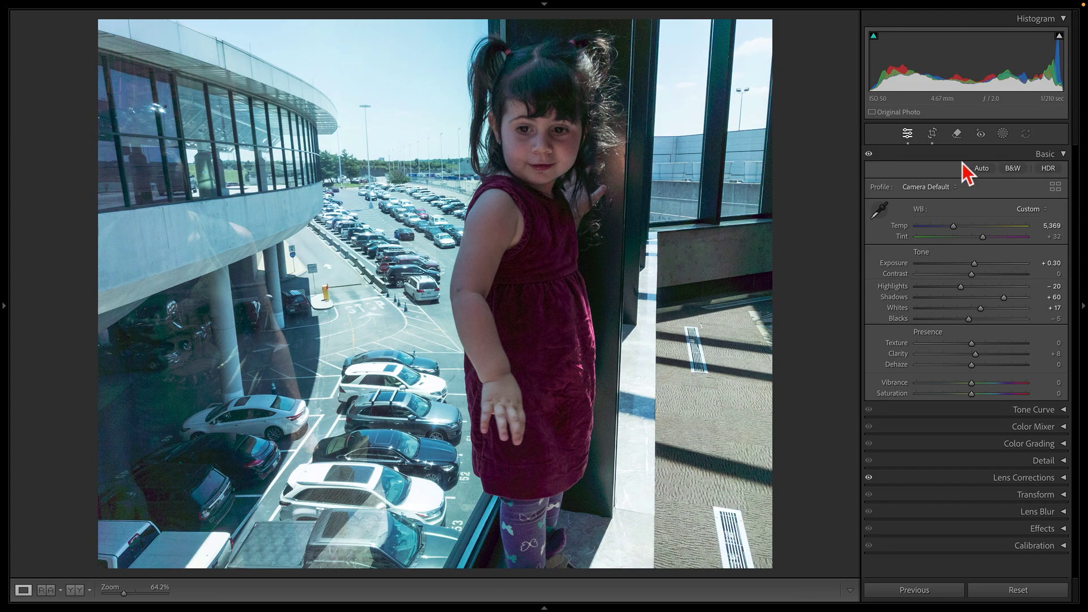
Generatively erase the two floor vents and set Reflections removal to 100 at Preview quality
click(956, 134)
click(1028, 159)
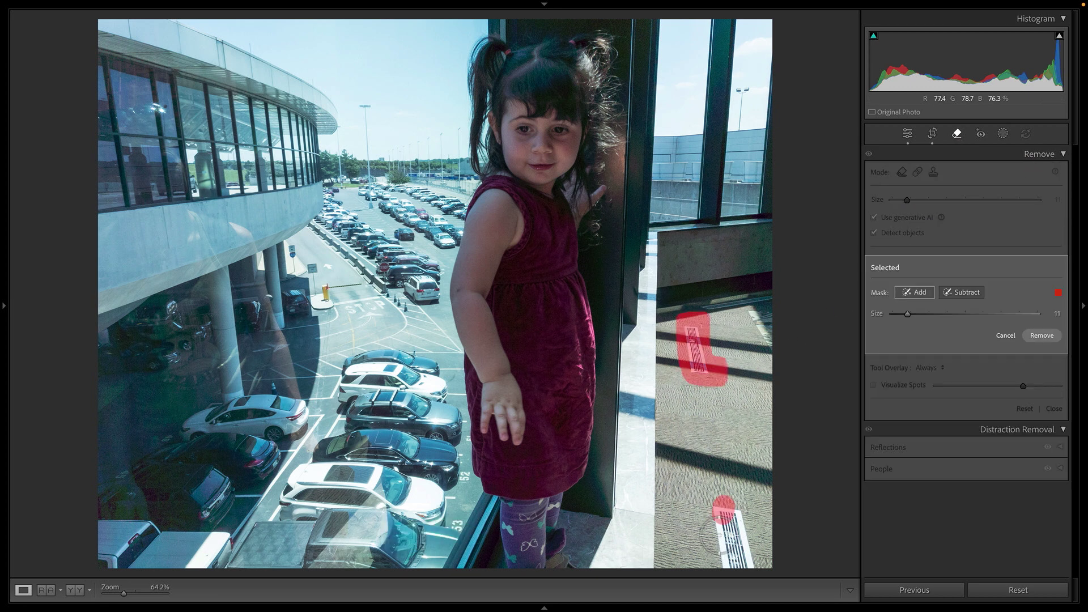
drag(722, 507, 734, 561)
click(1043, 336)
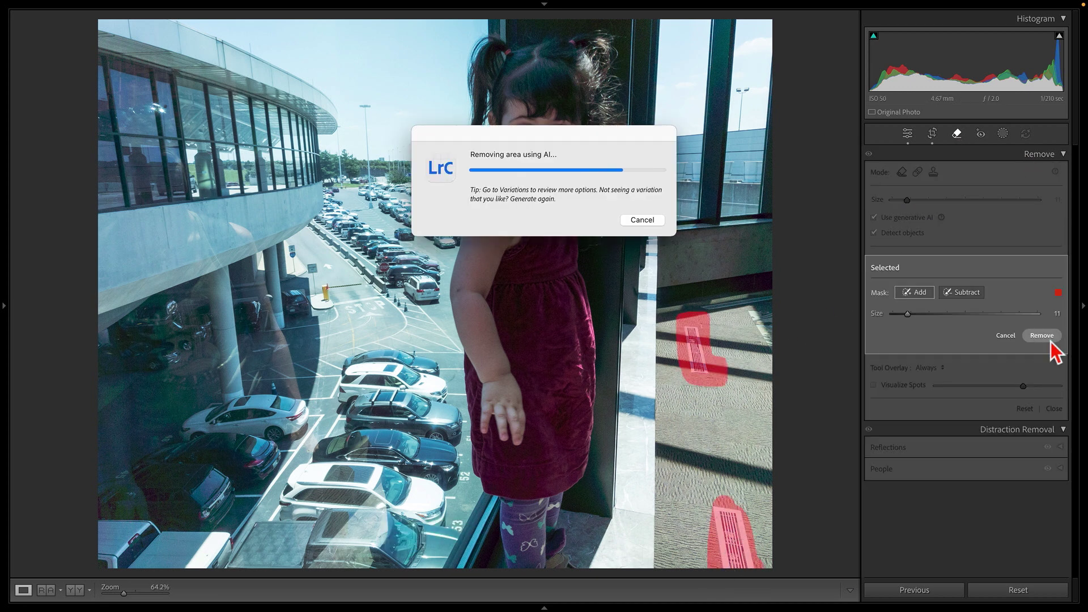
click(1052, 461)
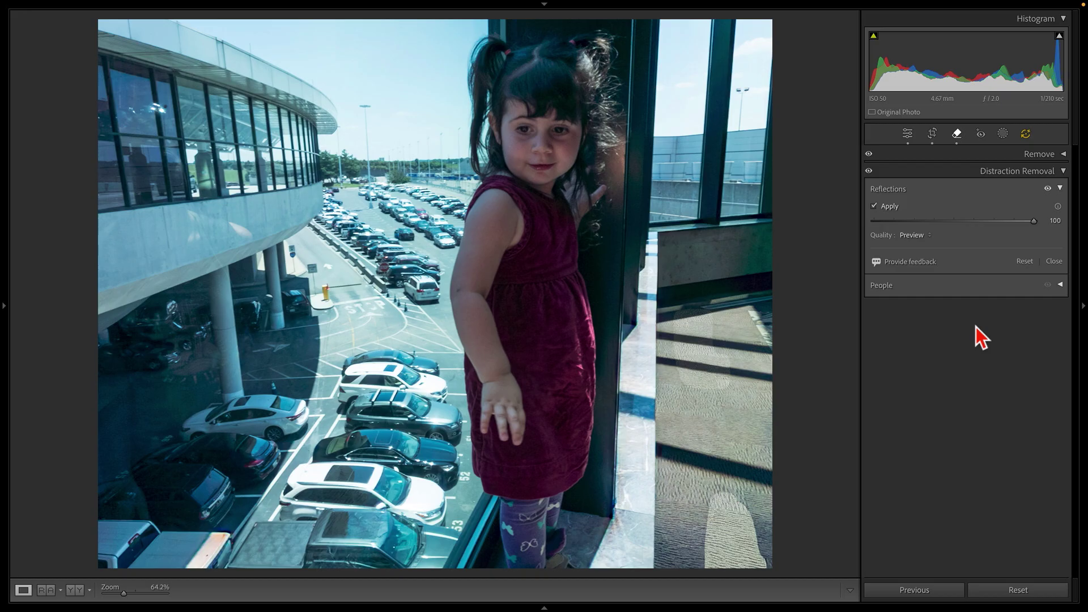
Update the outdated AI removal results, then set Temp to 5,776 and Highlights to -29
click(1053, 261)
click(907, 134)
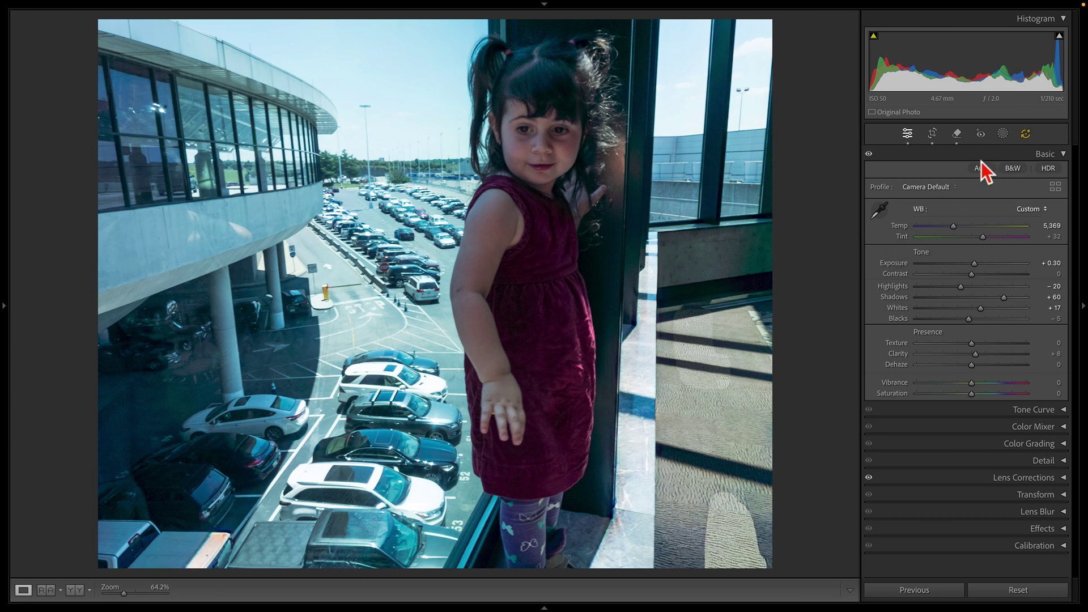
click(1025, 135)
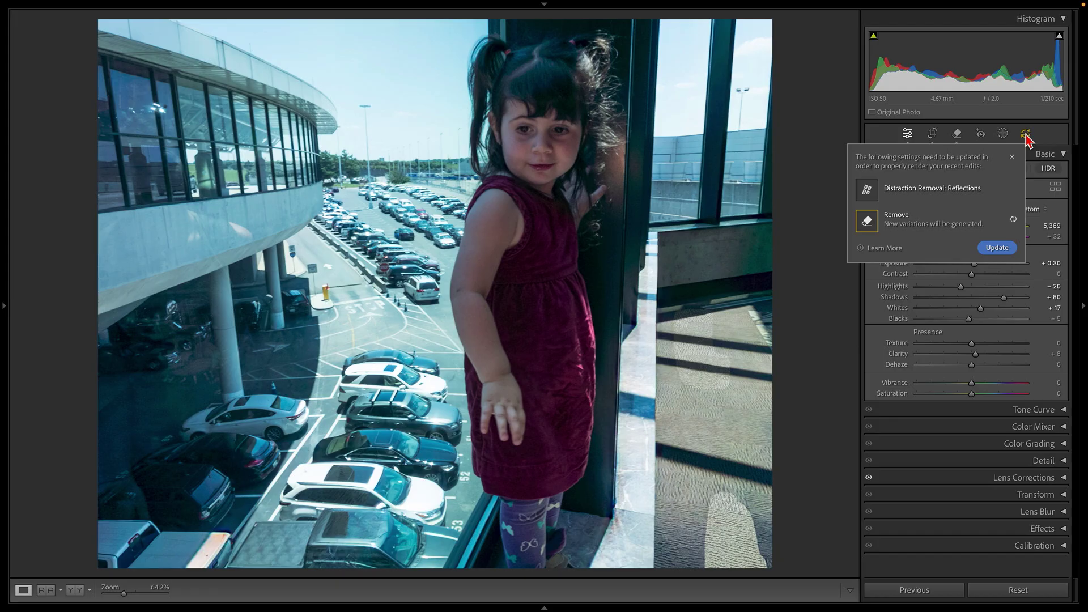
click(1000, 249)
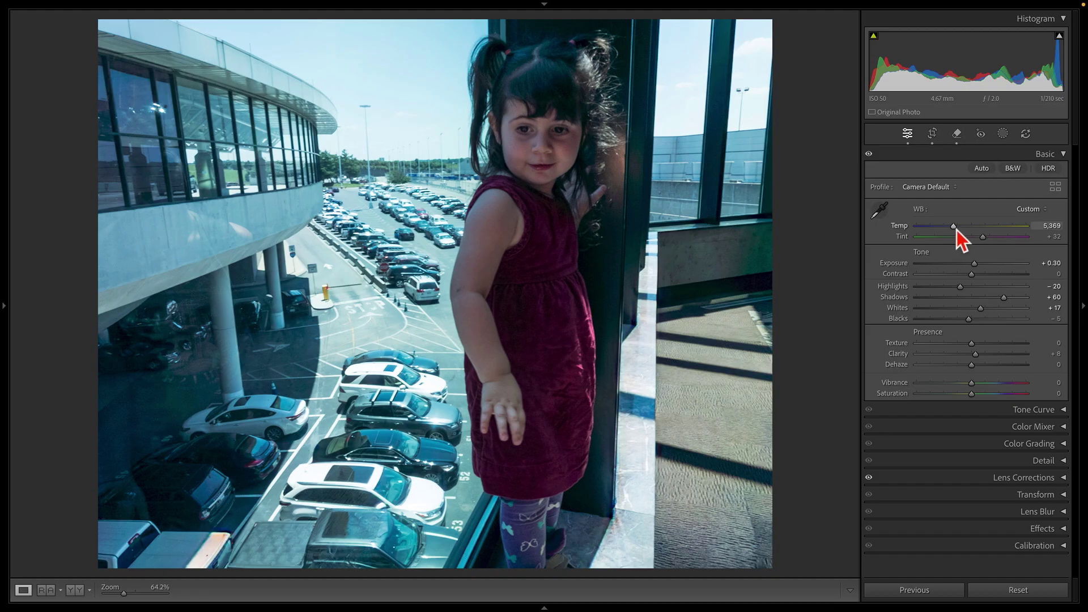
drag(957, 230, 960, 230)
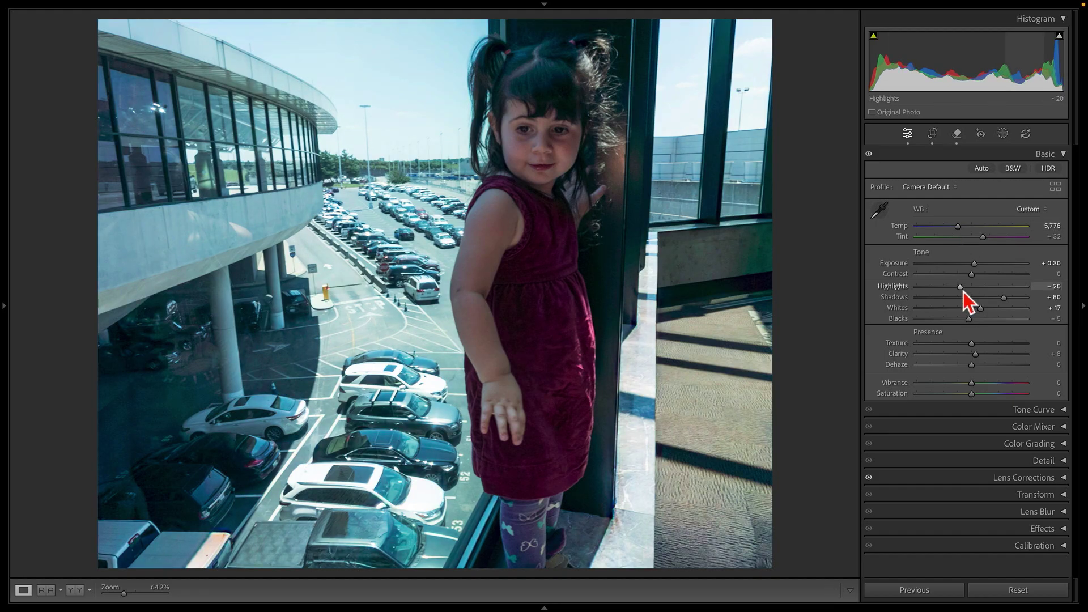
drag(963, 291, 958, 291)
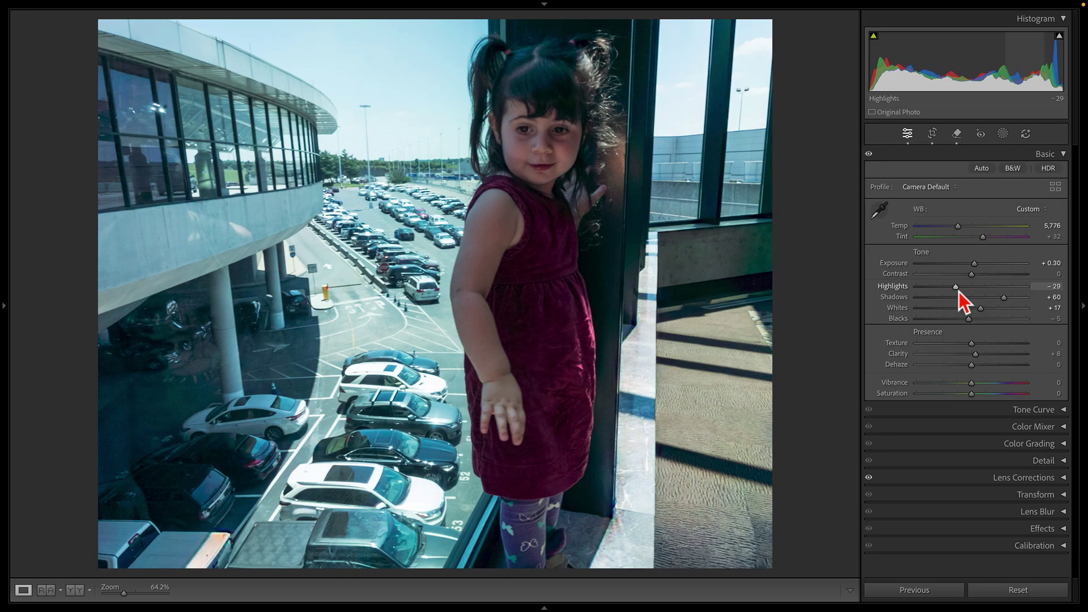
click(1031, 139)
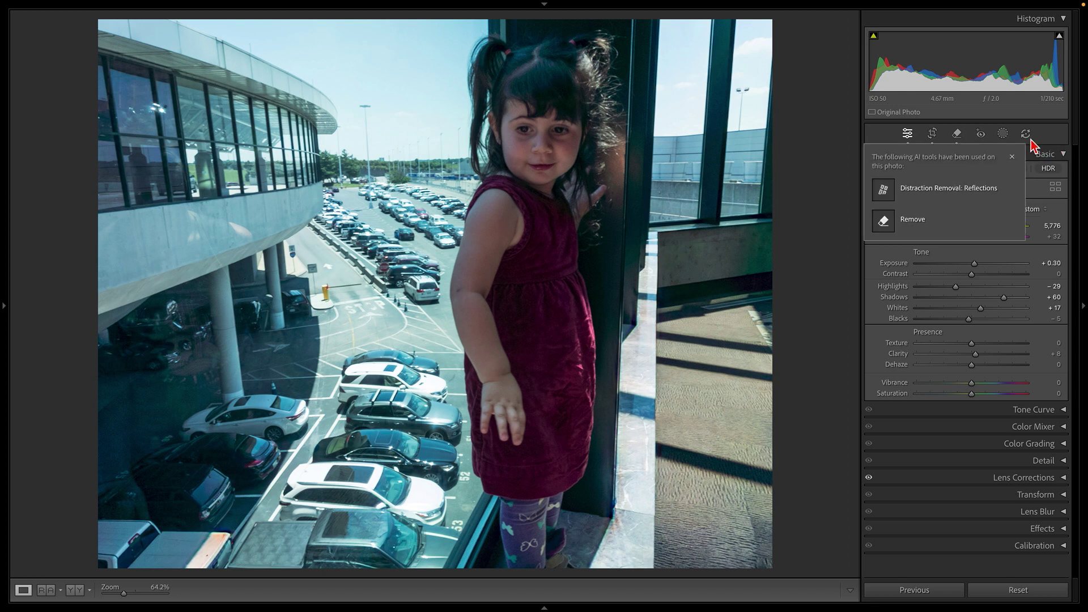
click(1030, 139)
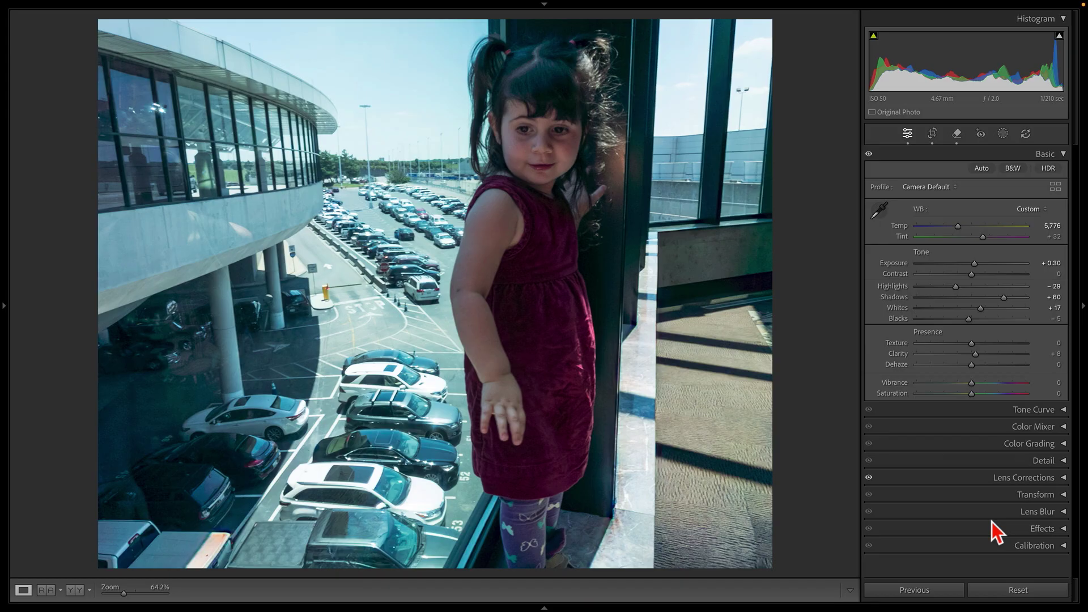
key(backslash)
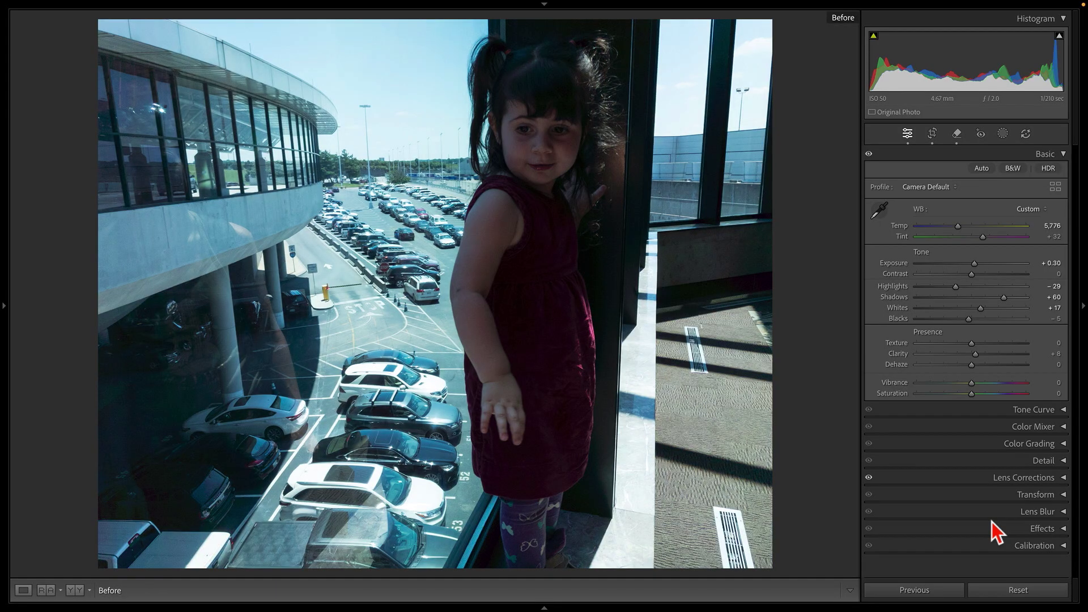
key(backslash)
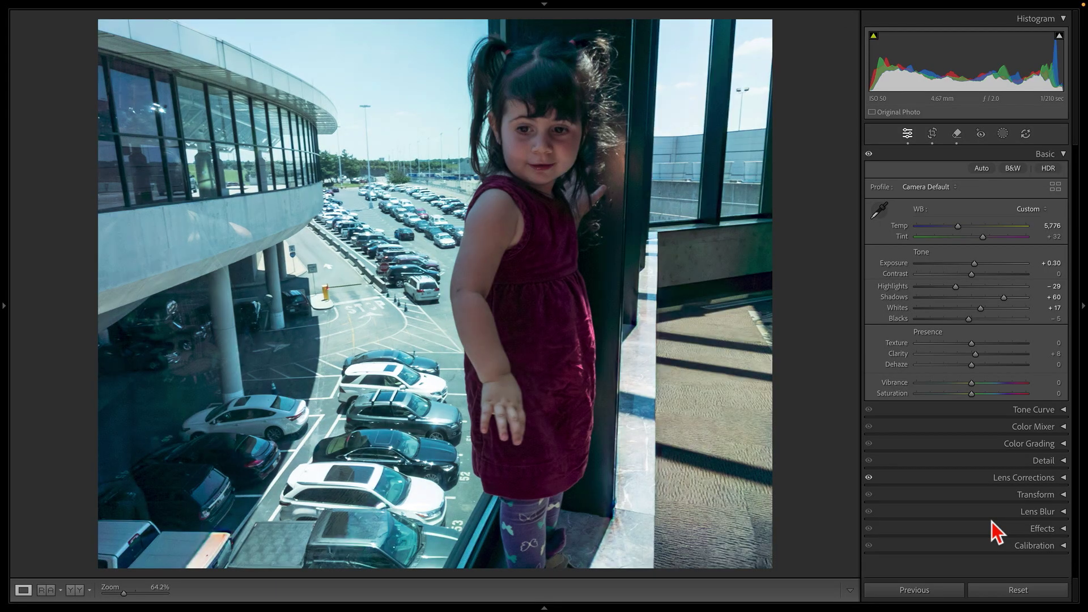